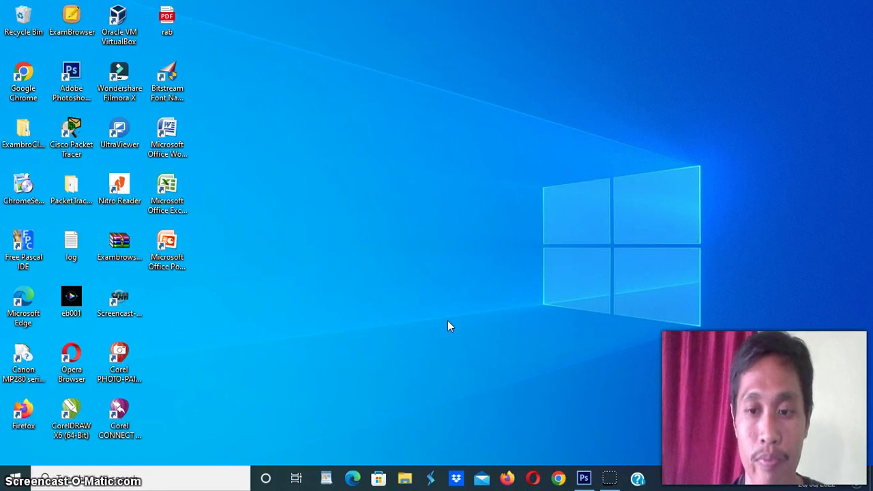
Step: Restore the Photoshop CS6 window from the taskbar so its empty workspace fills the screen
{"action": "left_click", "coordinate": [447, 311]}
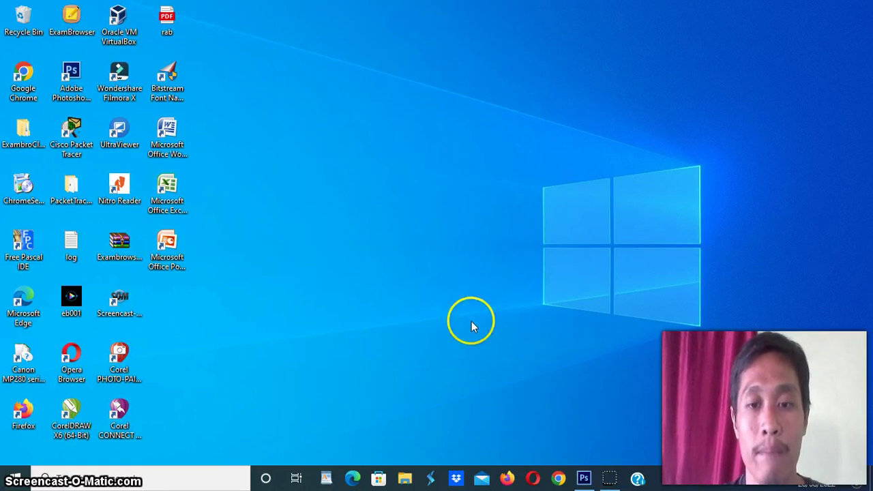
{"action": "left_click", "coordinate": [584, 478]}
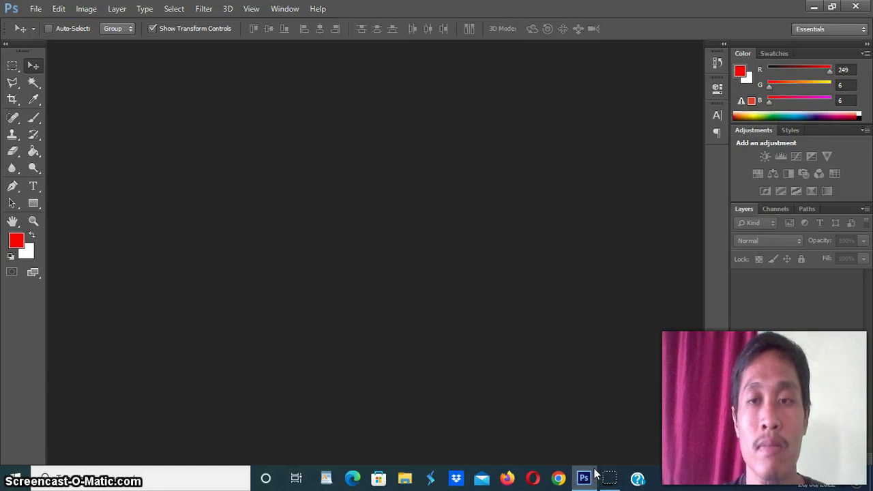
{"action": "left_click", "coordinate": [593, 428]}
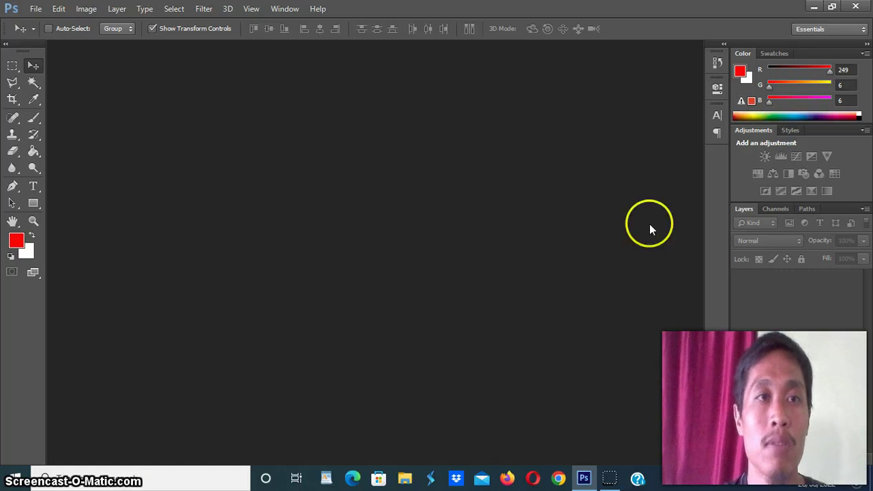
Step: Create a new white International Paper A4 document at 300 pixels/inch in CMYK Color 8 bit
{"action": "left_click", "coordinate": [37, 11]}
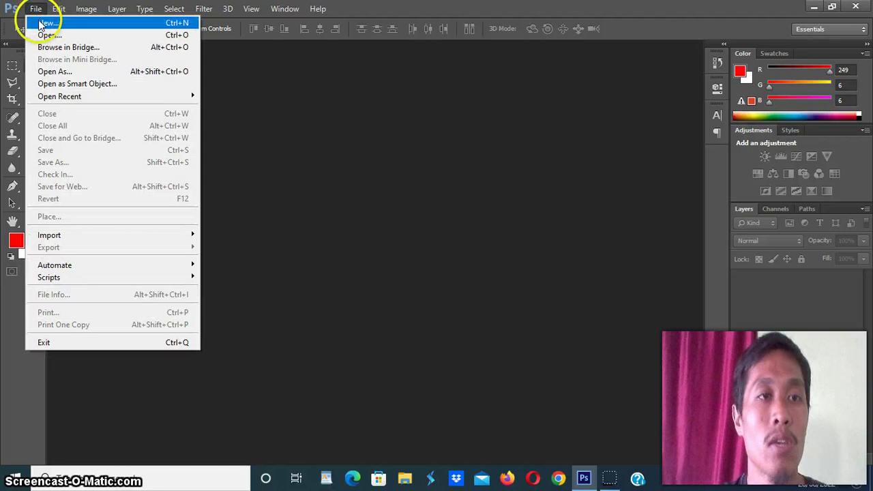
{"action": "left_click", "coordinate": [45, 23]}
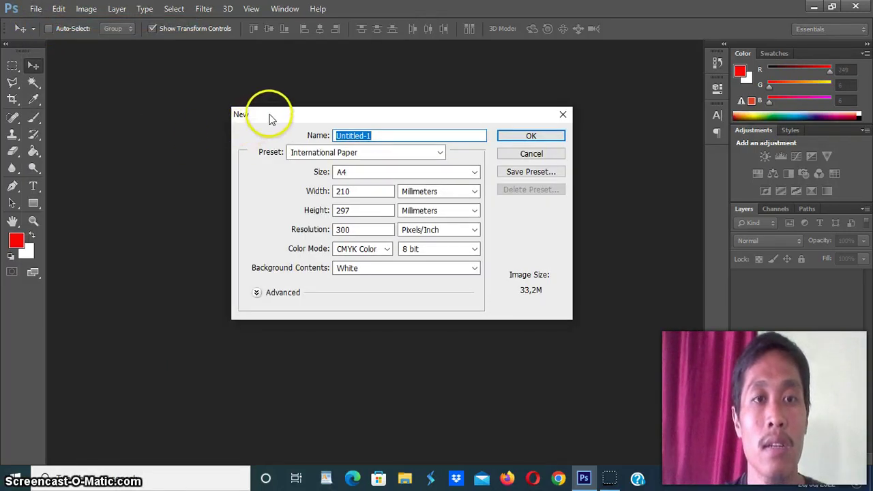
{"action": "left_click_drag", "start_coordinate": [271, 117], "coordinate": [275, 104]}
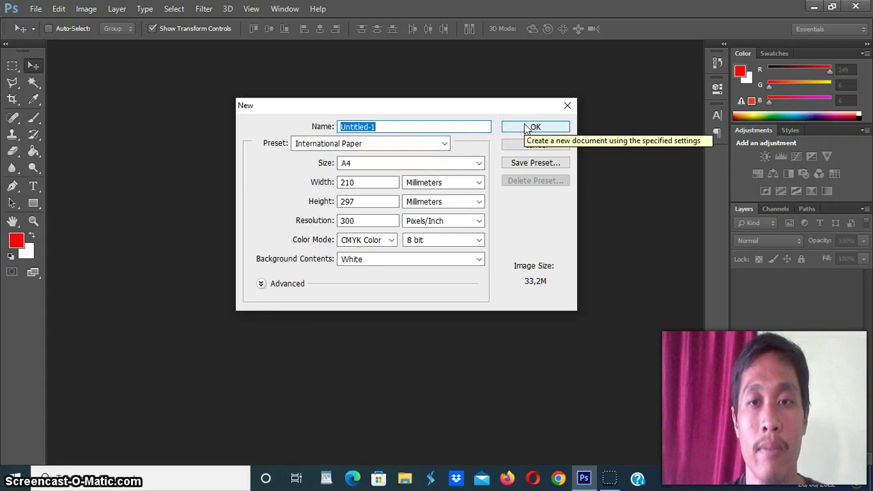
{"action": "left_click", "coordinate": [530, 128]}
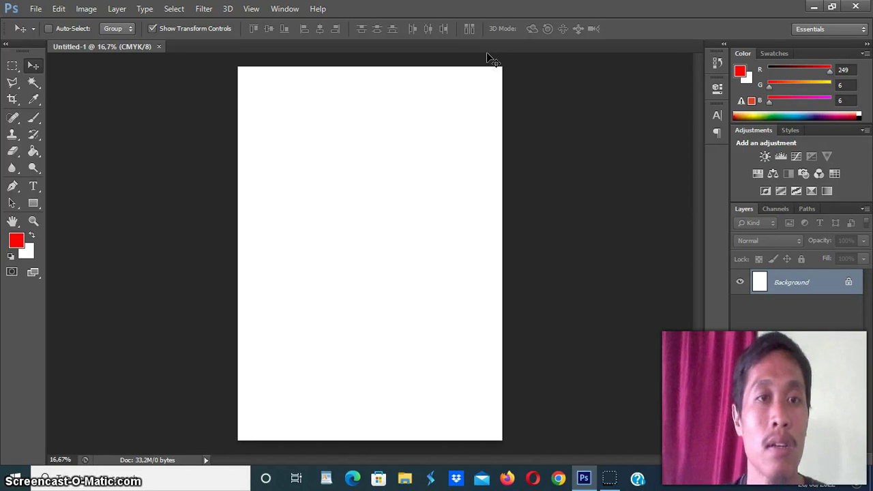
Step: Turn on rulers from the View menu for the Untitled-1 document
{"action": "left_click", "coordinate": [254, 11]}
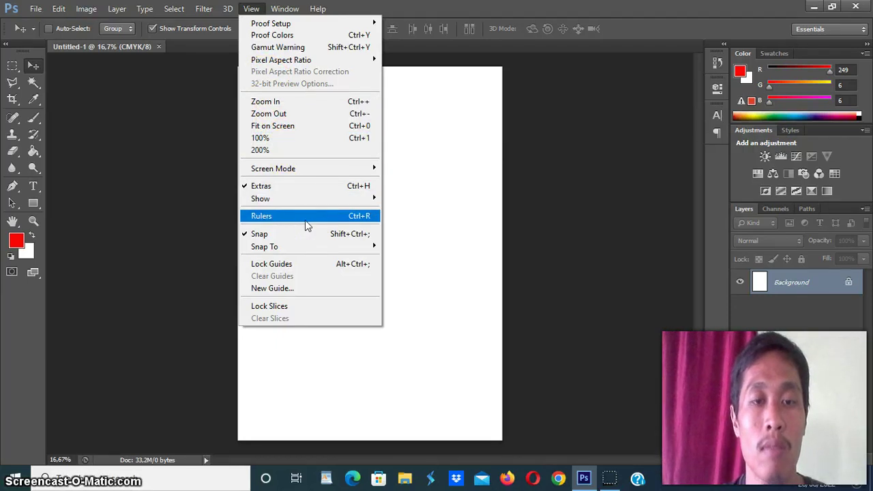
{"action": "left_click", "coordinate": [306, 226]}
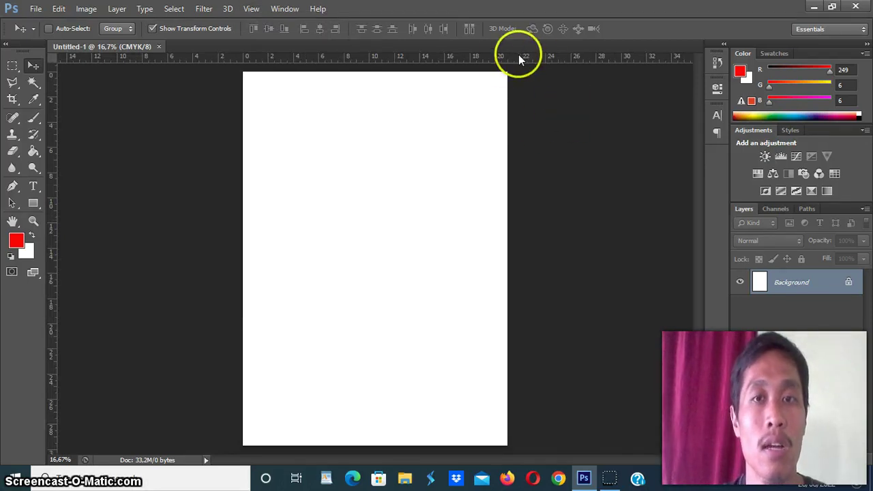
{"action": "left_click", "coordinate": [398, 67]}
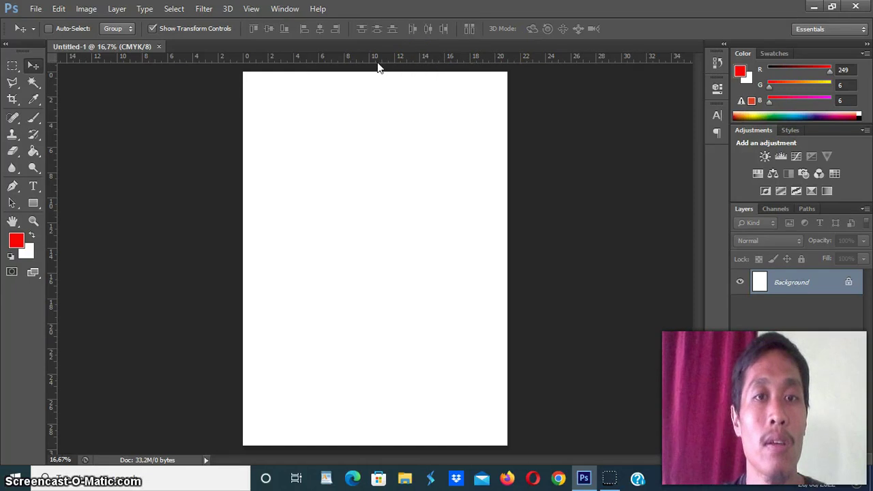
{"action": "left_click_drag", "start_coordinate": [86, 71], "coordinate": [113, 58]}
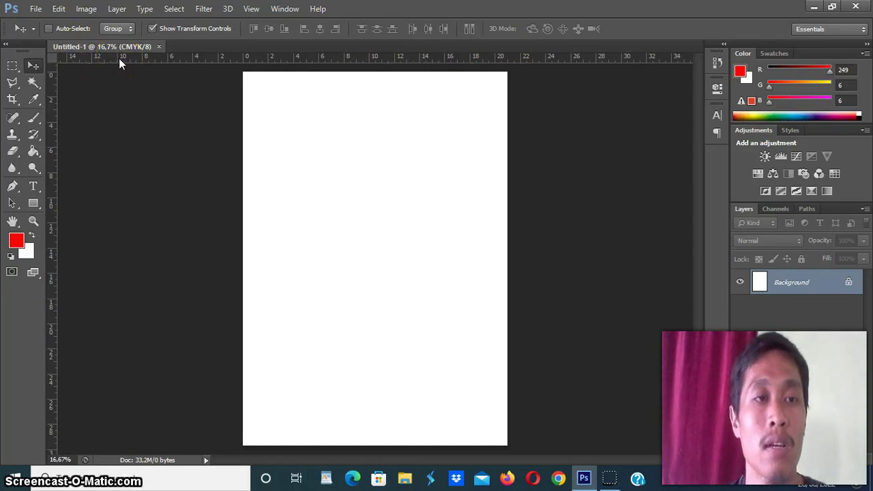
{"action": "left_click_drag", "start_coordinate": [119, 58], "coordinate": [418, 80]}
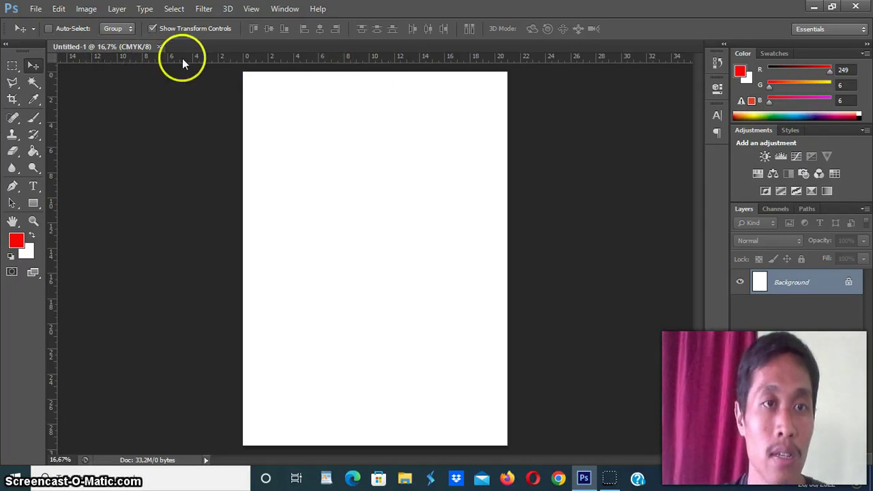
{"action": "left_click_drag", "start_coordinate": [248, 60], "coordinate": [294, 59]}
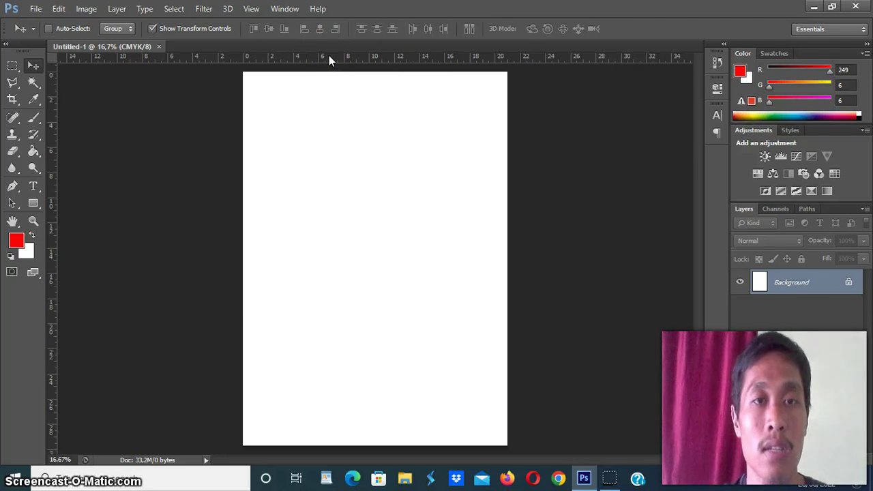
{"action": "left_click_drag", "start_coordinate": [169, 55], "coordinate": [215, 63]}
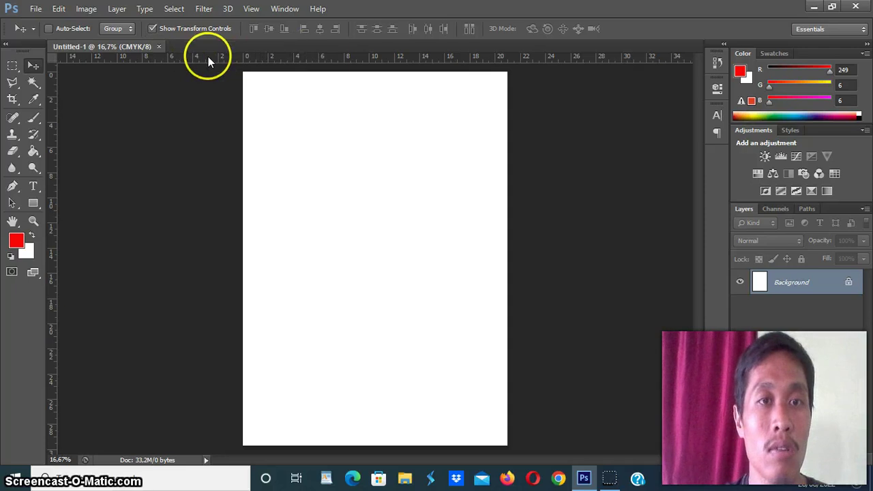
{"action": "left_click_drag", "start_coordinate": [323, 58], "coordinate": [329, 57]}
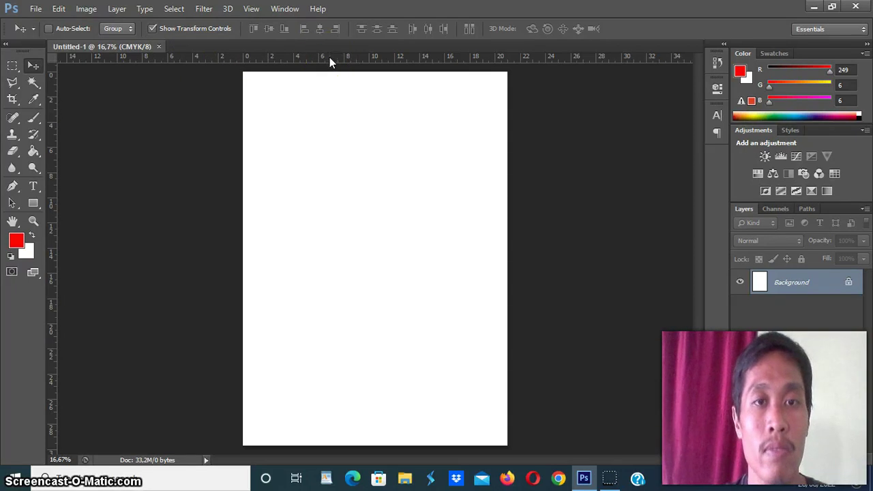
{"action": "right_click", "coordinate": [329, 57]}
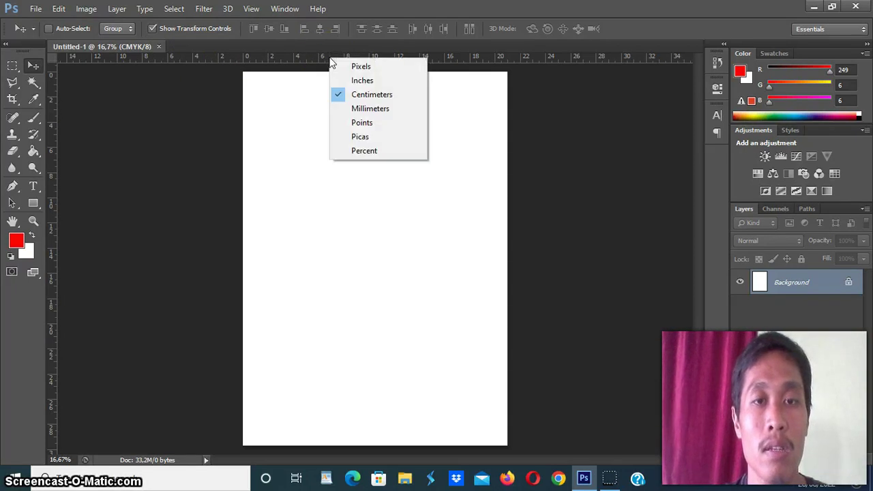
{"action": "left_click_drag", "start_coordinate": [356, 62], "coordinate": [382, 84]}
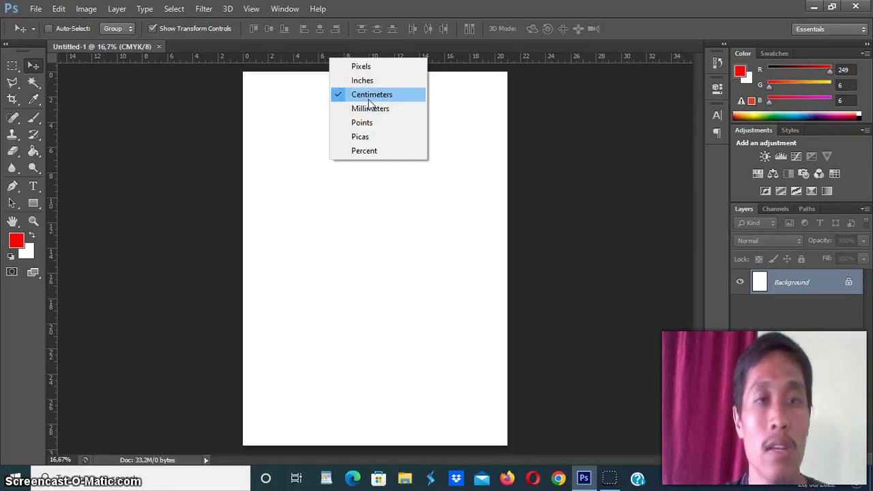
{"action": "left_click", "coordinate": [345, 79]}
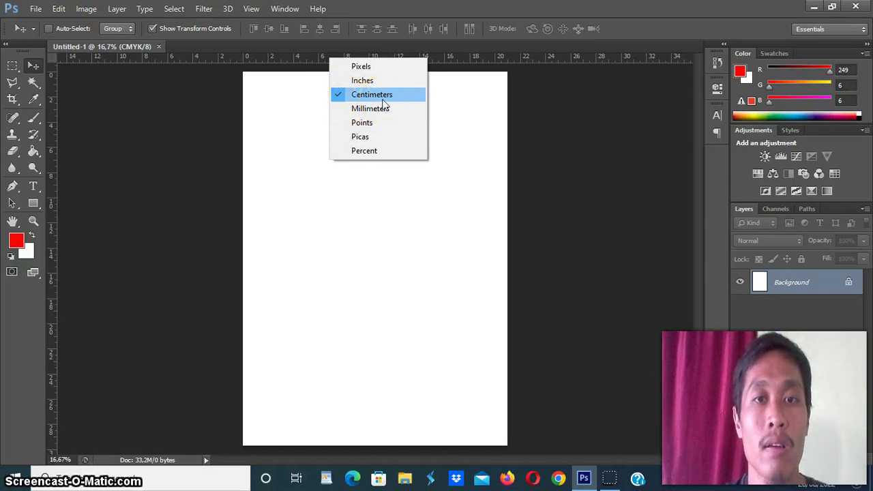
{"action": "left_click", "coordinate": [296, 58]}
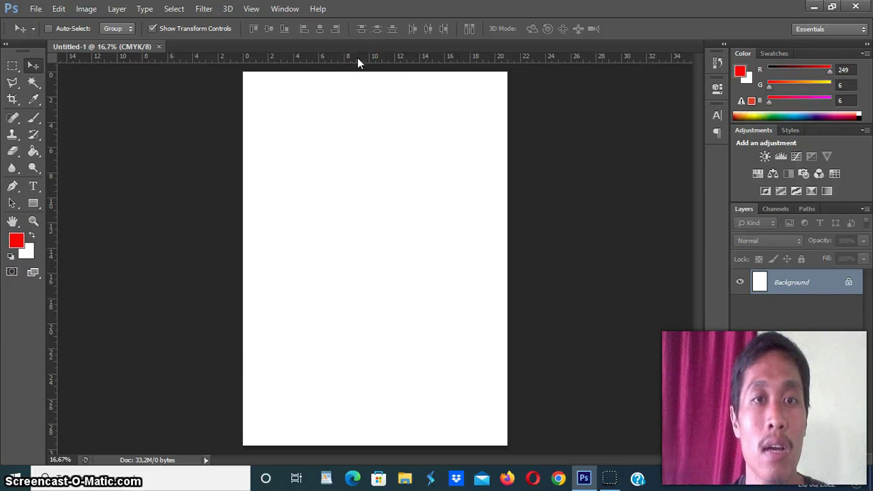
Step: Drag a horizontal guide from the top ruler to about 13.91 cm down the page
{"action": "mouse_move", "coordinate": [357, 58]}
{"action": "left_mouse_down"}
{"action": "mouse_move", "coordinate": [360, 256]}
{"action": "mouse_move", "coordinate": [364, 247]}
{"action": "left_mouse_up"}
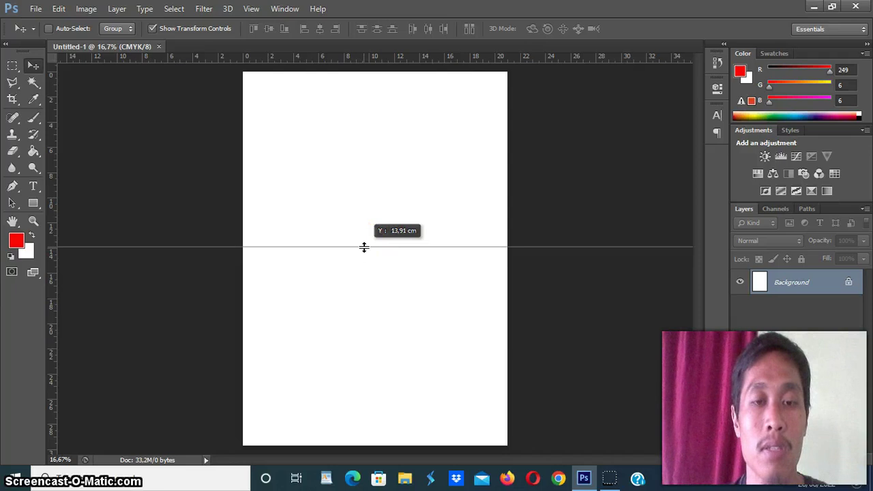
{"action": "left_click_drag", "start_coordinate": [364, 247], "coordinate": [364, 246]}
{"action": "left_click", "coordinate": [449, 129]}
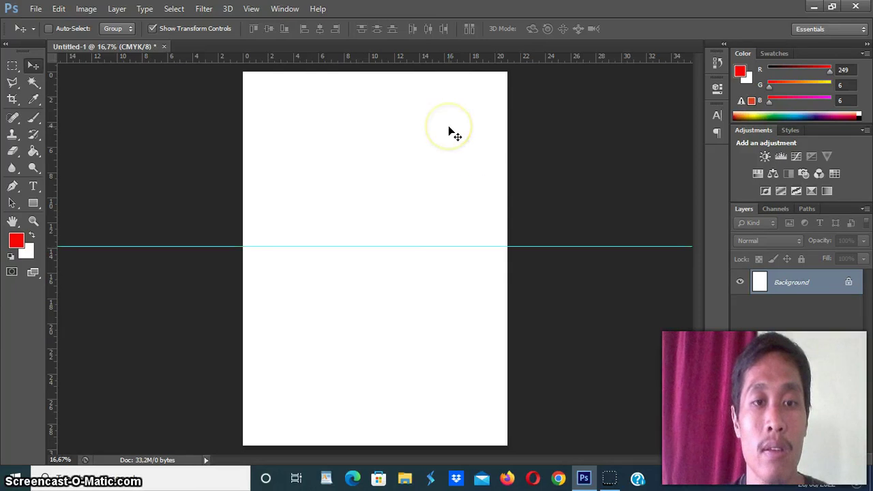
{"action": "left_click", "coordinate": [530, 245]}
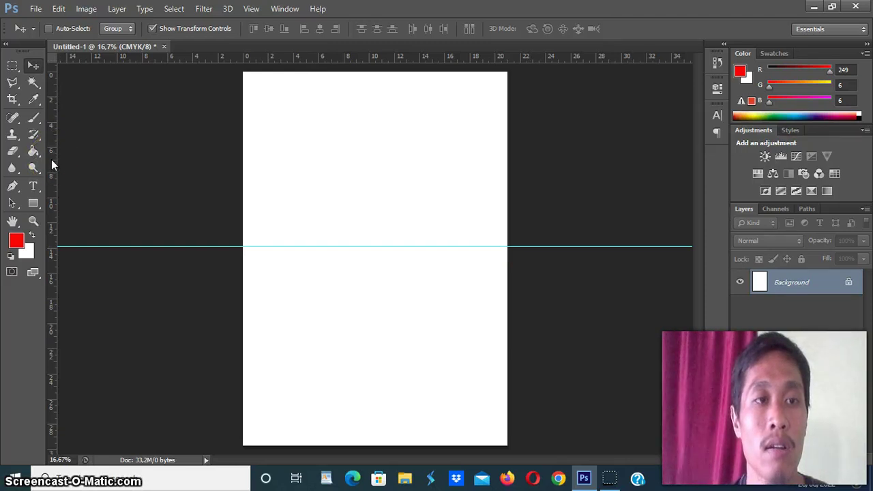
Step: Drag a vertical guide from the left ruler to 10.50 cm, crossing the horizontal guide
{"action": "left_click_drag", "start_coordinate": [52, 159], "coordinate": [376, 198]}
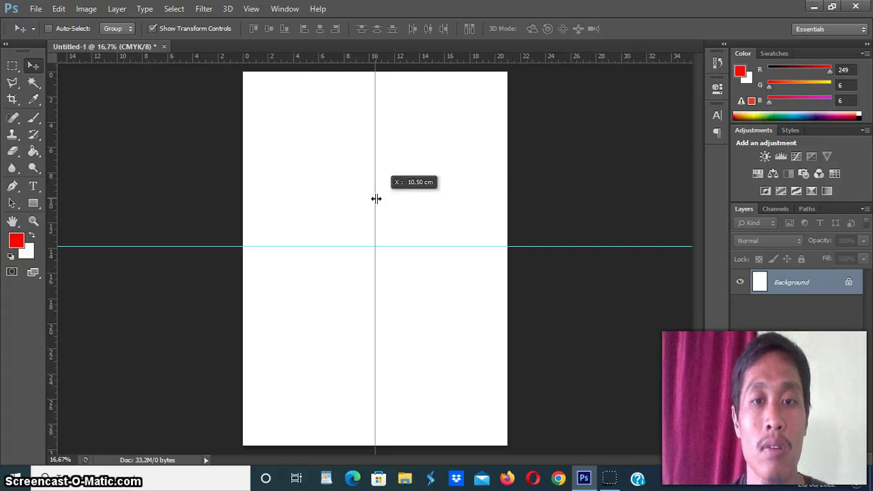
{"action": "left_click_drag", "start_coordinate": [376, 199], "coordinate": [374, 198]}
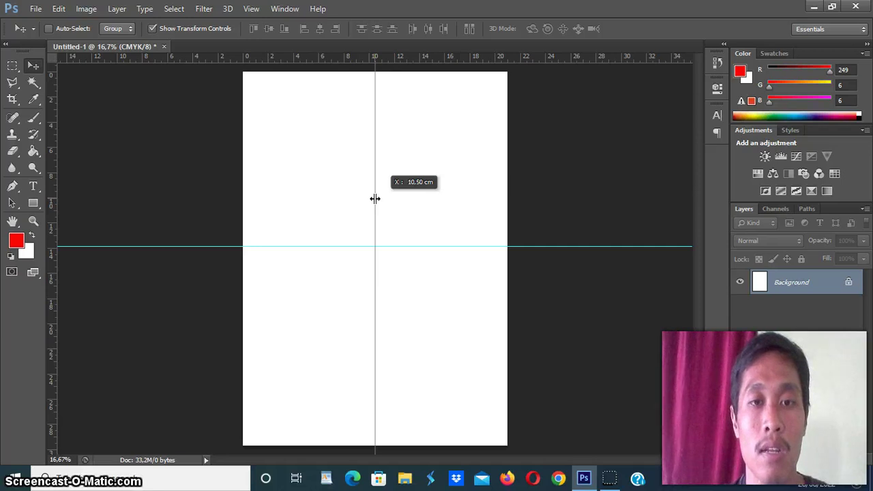
{"action": "left_click_drag", "start_coordinate": [374, 199], "coordinate": [375, 198]}
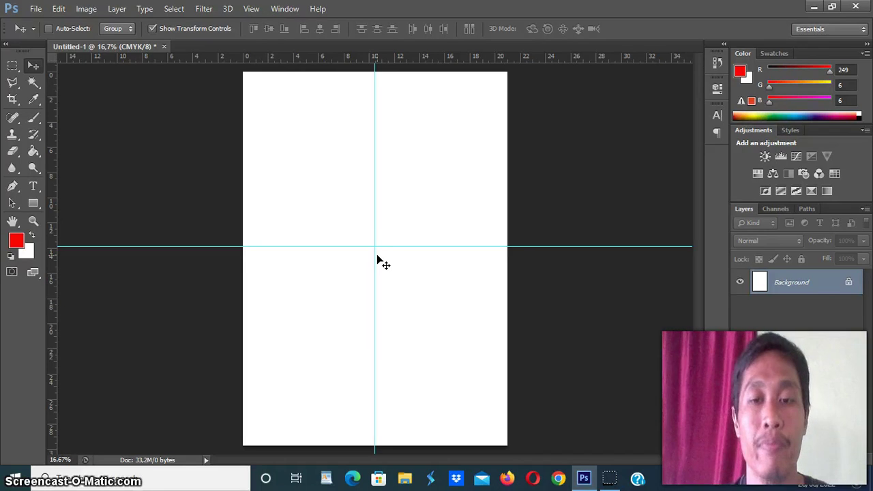
{"action": "left_click", "coordinate": [377, 246]}
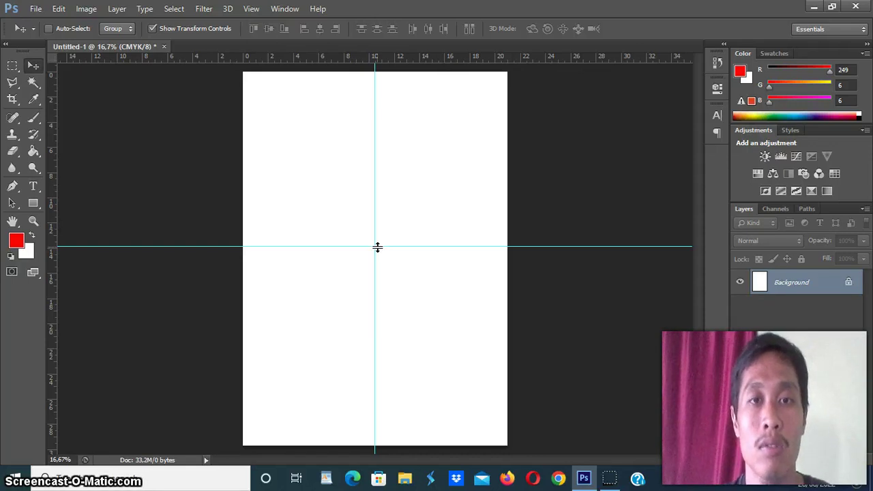
{"action": "left_click", "coordinate": [414, 250]}
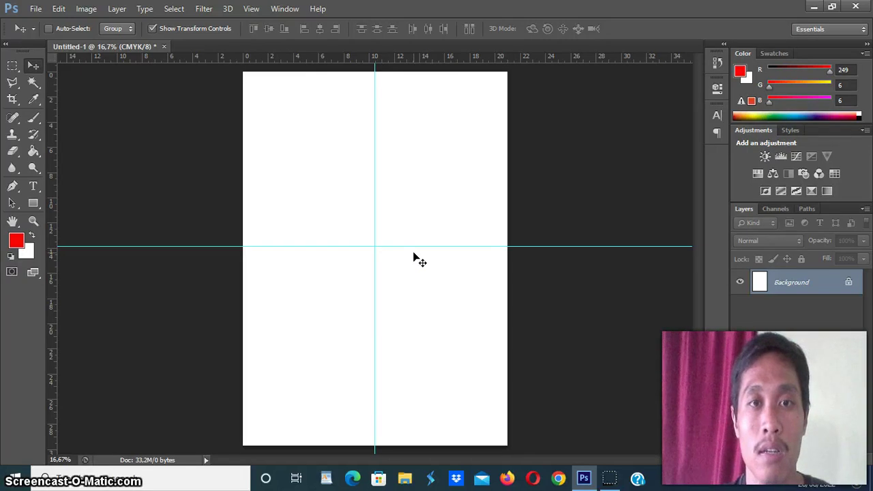
{"action": "left_click", "coordinate": [627, 334]}
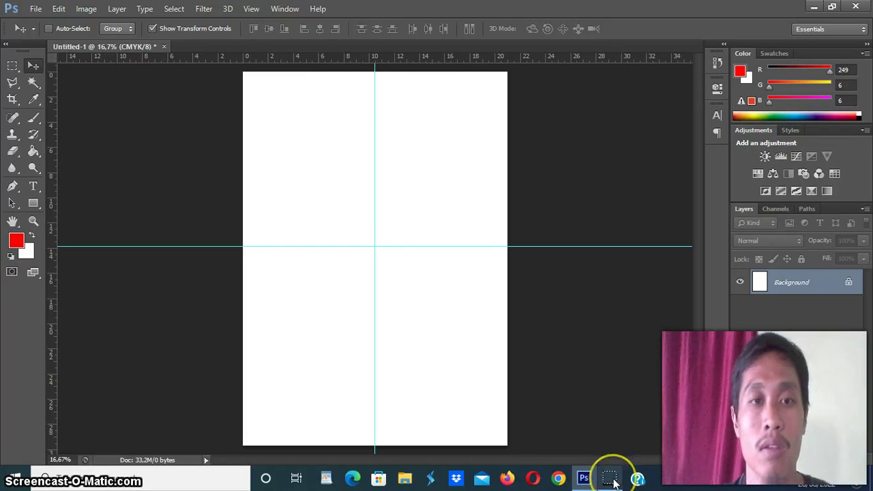